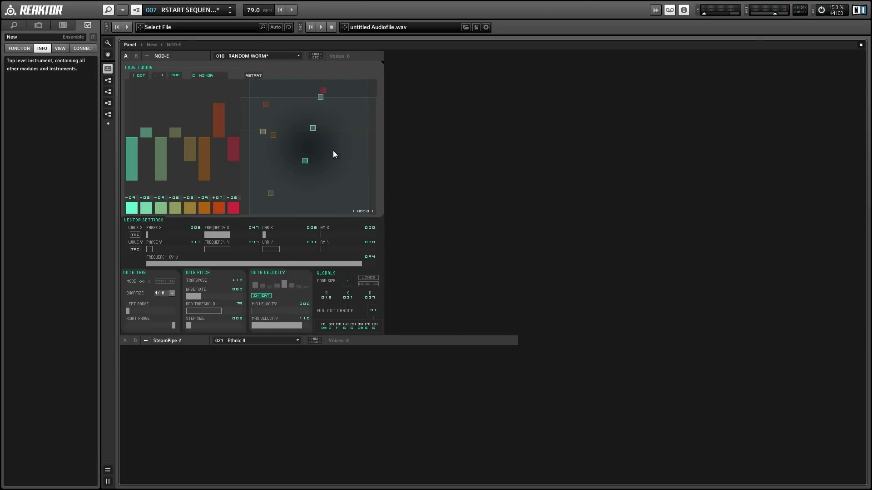
- Select NOD-E to show its Info description and outline the Vector Settings section
left_click_drag(235, 67, 384, 214)
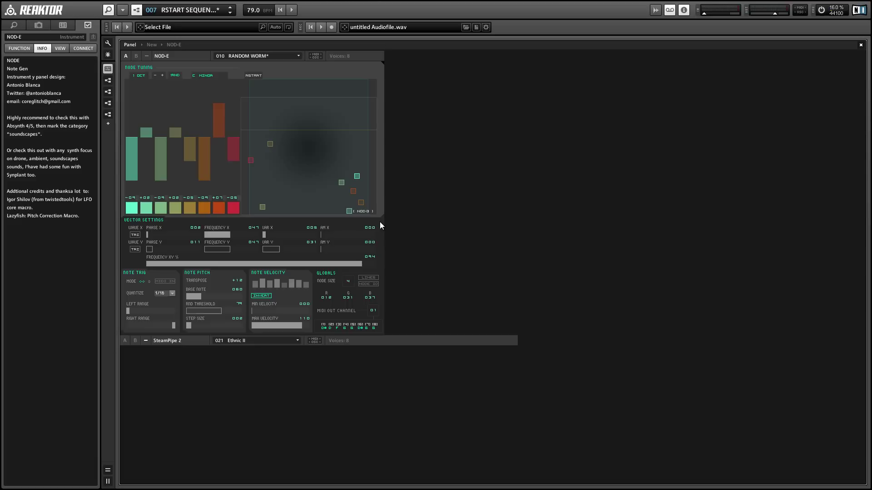
left_click_drag(380, 226, 117, 271)
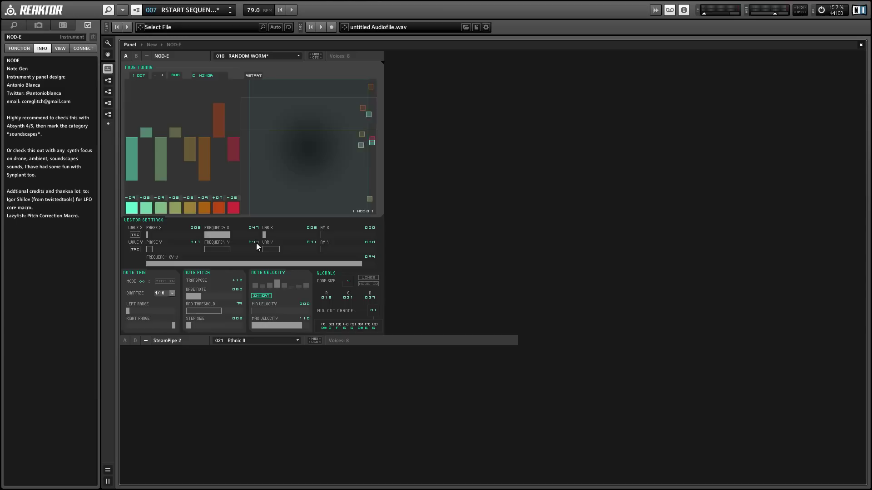
- Zero NOD-E's VAR Y, PHASE Y and PHASE X, and drop FREQUENCY XY to 029
left_click_drag(288, 249, 235, 240)
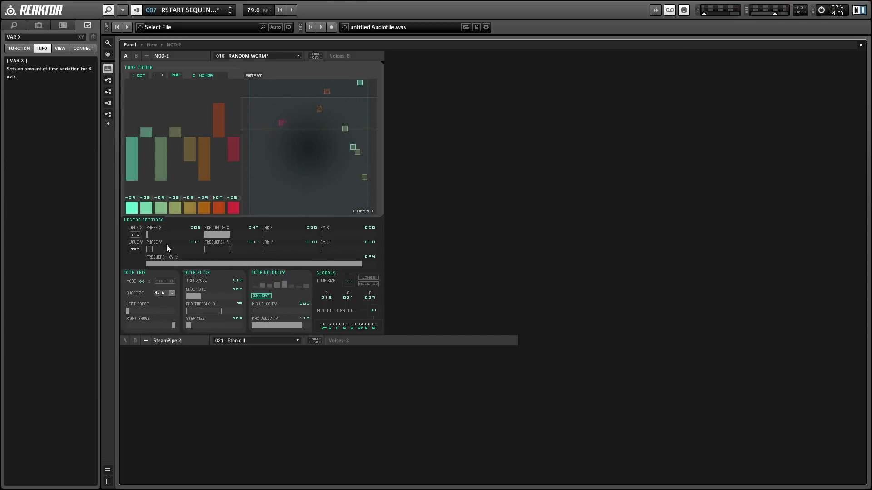
left_click_drag(155, 250, 127, 253)
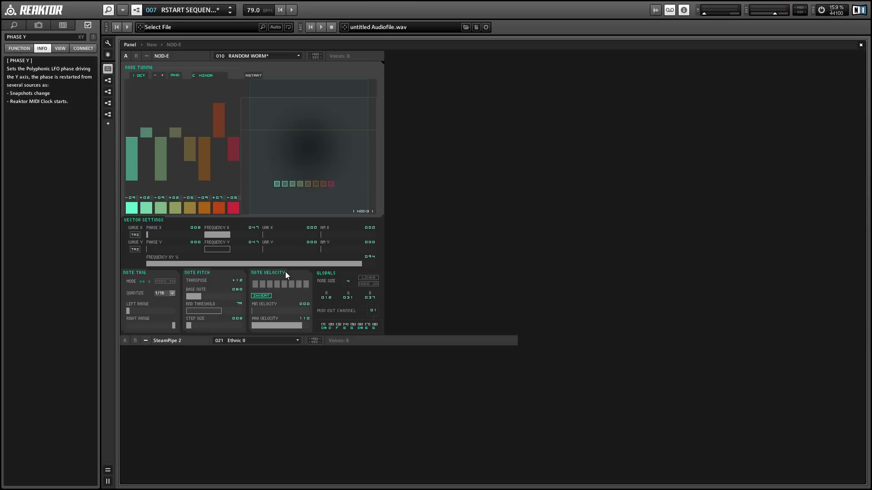
left_click_drag(339, 263, 165, 265)
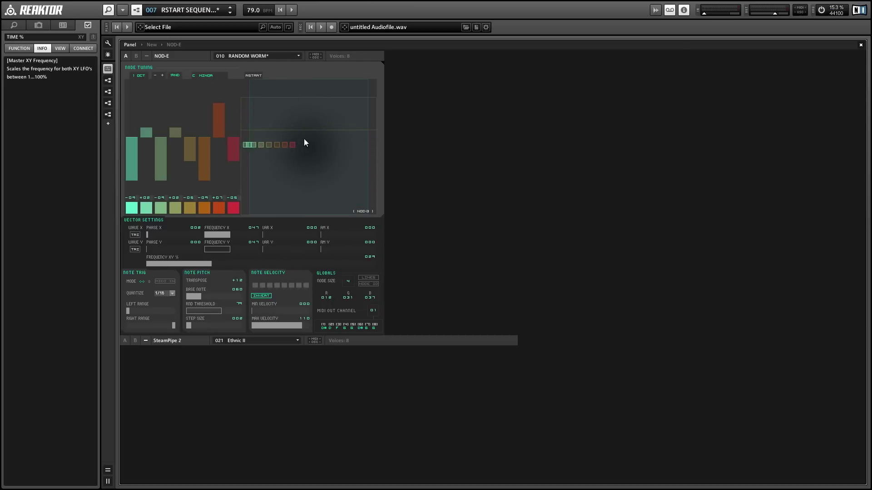
left_click_drag(153, 236, 142, 237)
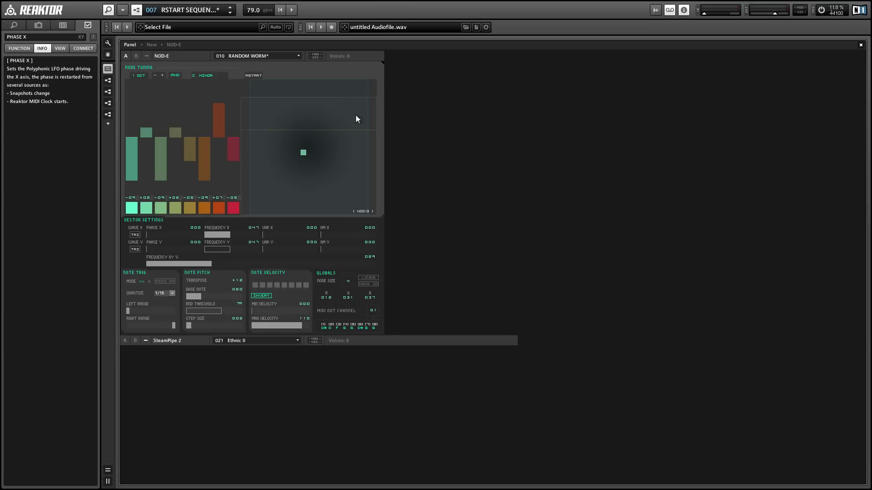
- Set PHASE X to 003 and PHASE Y near 004, and raise VAR X to 019 and VAR Y to 028
left_click_drag(150, 236, 155, 249)
left_click(153, 248)
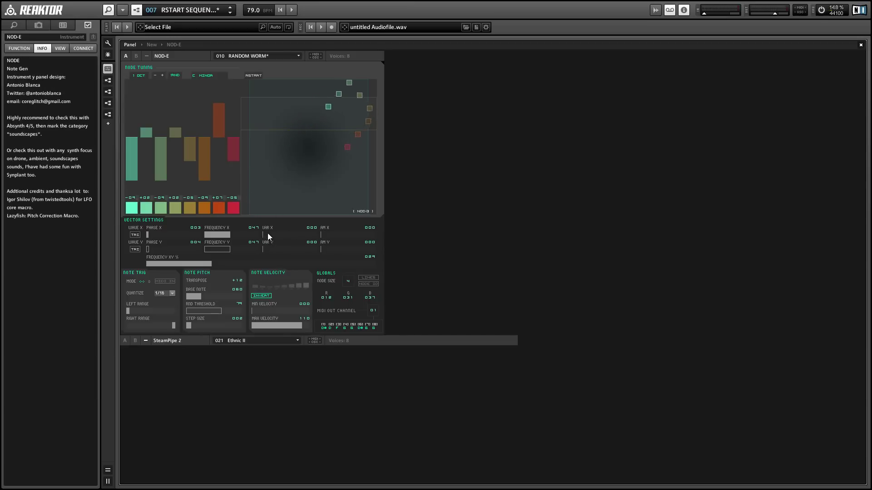
left_click_drag(268, 234, 348, 259)
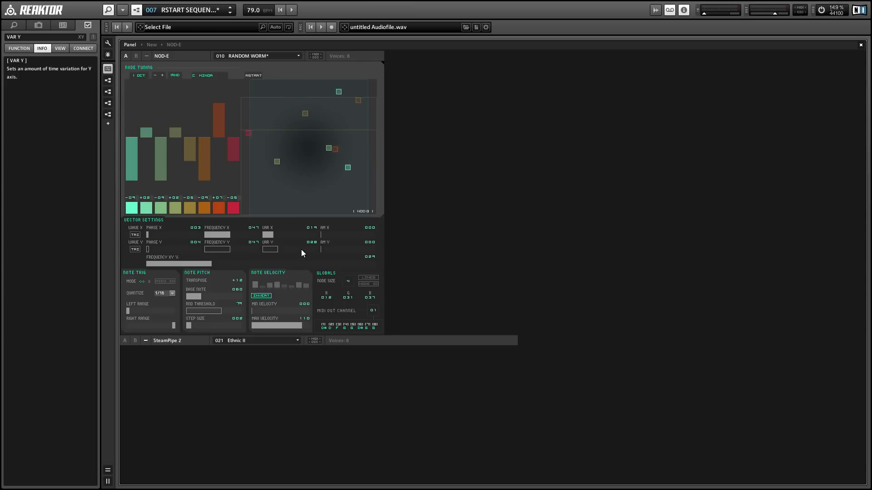
- Raise NOD-E's AM X and AM Y faders and push FREQUENCY XY up to 086
left_click_drag(322, 235, 398, 252)
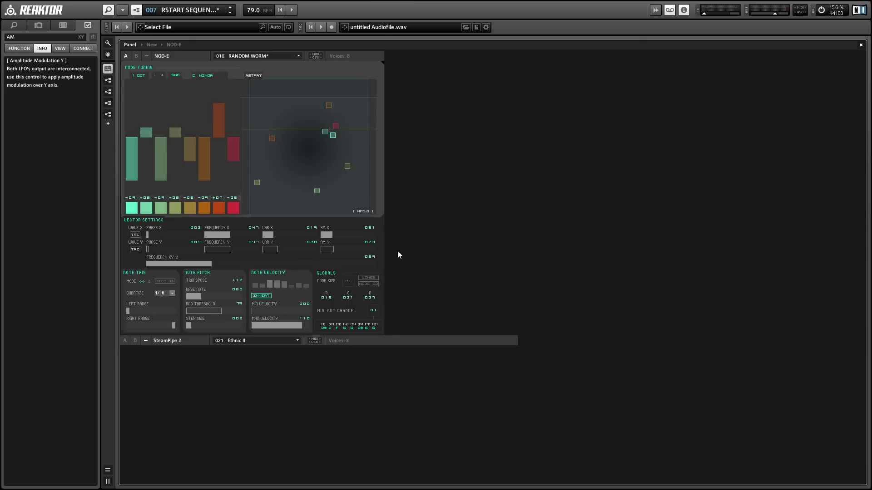
left_click_drag(396, 251, 410, 251)
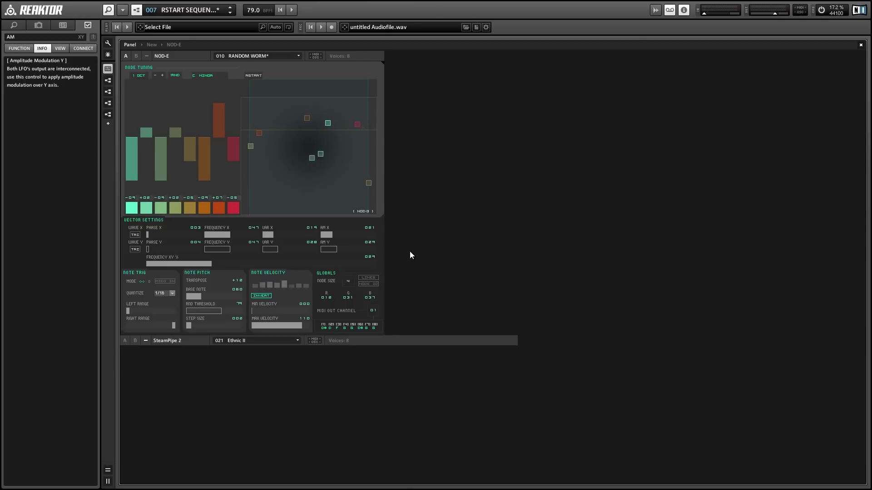
mouse_move(211, 264)
left_click_drag(212, 263, 410, 298)
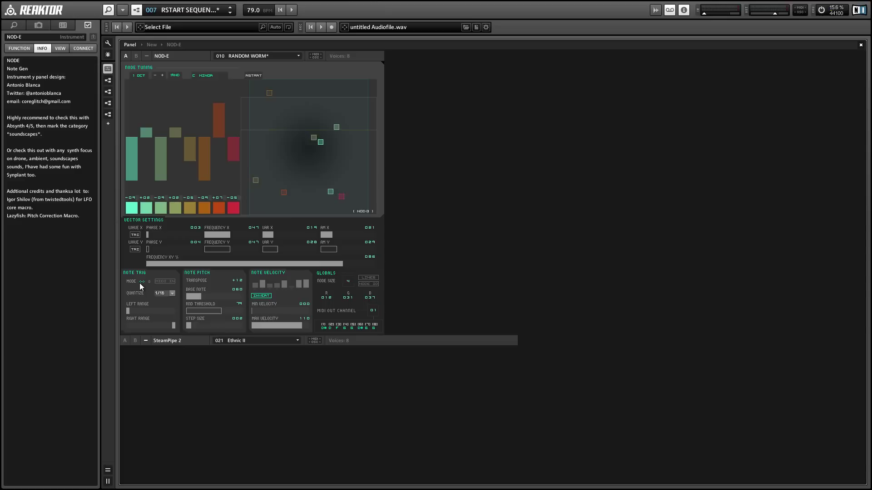
- Return NOD-E's AM X and AM Y amplitude modulation to 000
mouse_move(141, 284)
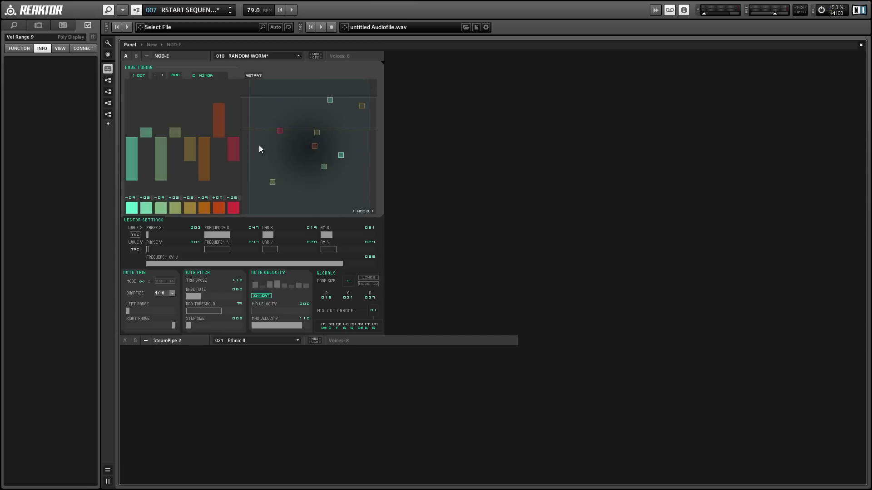
left_click_drag(325, 235, 276, 238)
left_click_drag(332, 250, 243, 249)
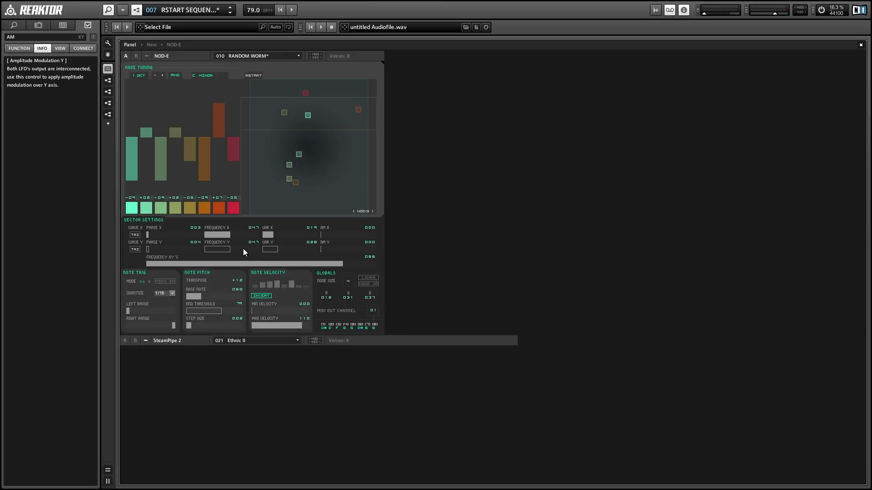
- Show the Note Trig Mode explanation in the Info panel and start transport playback
left_click(141, 282)
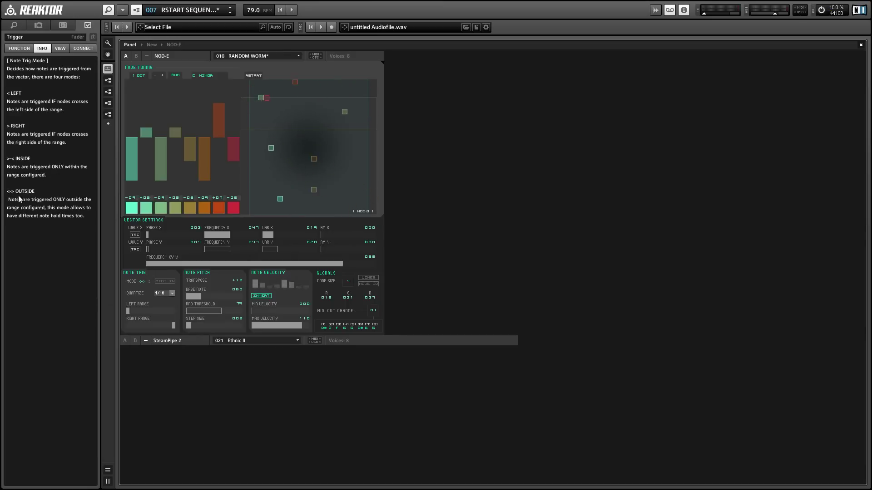
left_click_drag(7, 191, 92, 225)
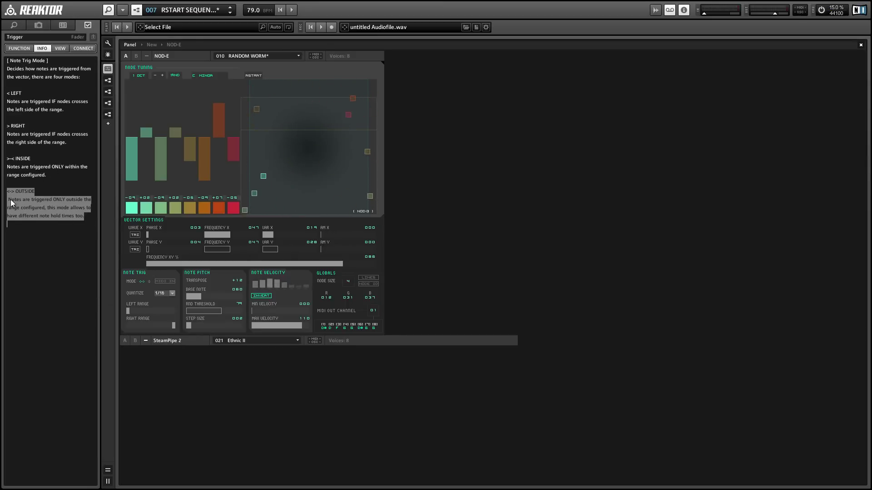
left_click(86, 220)
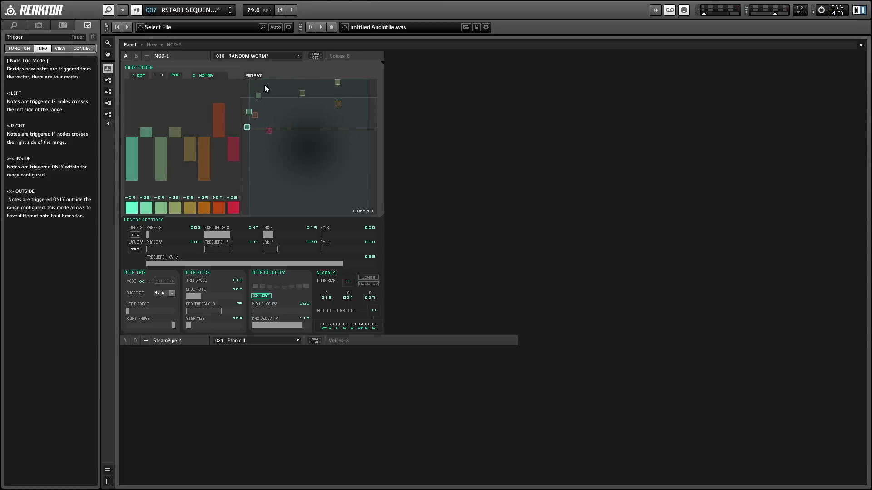
left_click(293, 13)
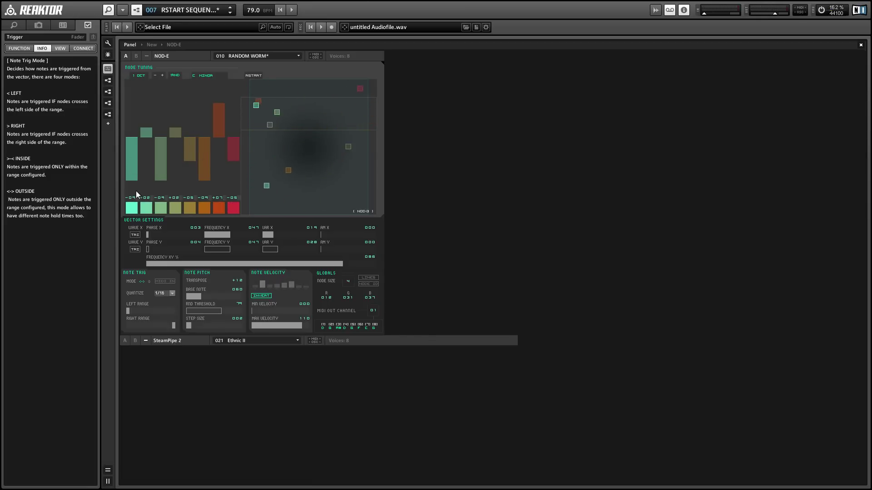
- Raise node 1 to +12, widen node tuning to 3 OCT, and redraw the node pitches
mouse_move(131, 173)
left_mouse_down()
mouse_move(125, 81)
mouse_move(134, 180)
mouse_move(167, 103)
mouse_move(211, 110)
mouse_move(236, 168)
left_mouse_up()
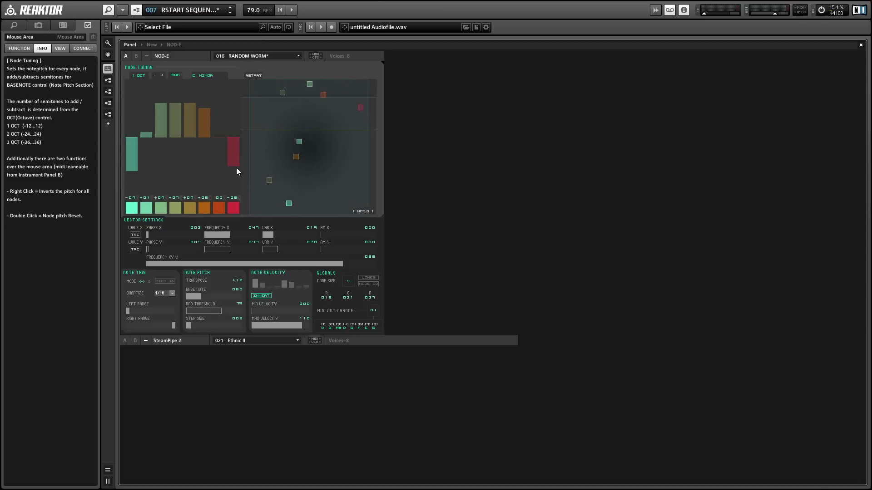
left_click_drag(140, 76, 135, 29)
left_click_drag(132, 136, 121, 168)
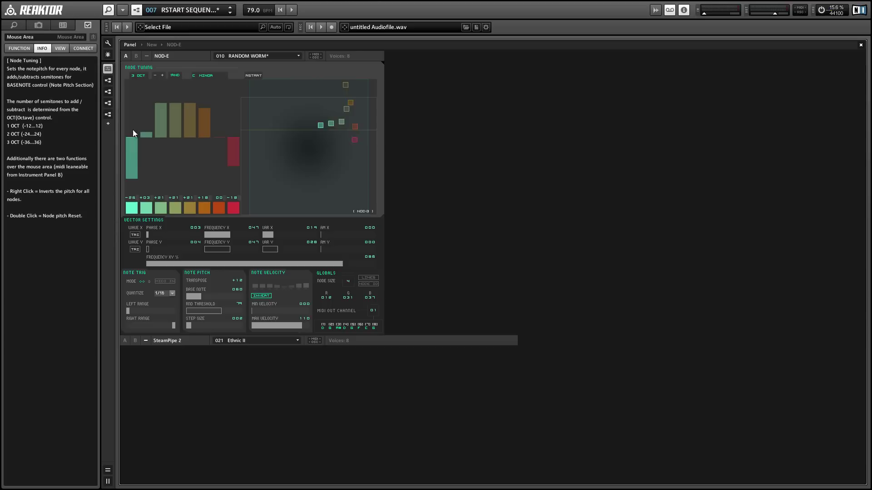
mouse_move(133, 129)
left_mouse_down()
mouse_move(192, 110)
mouse_move(206, 154)
mouse_move(223, 172)
mouse_move(240, 101)
mouse_move(163, 125)
mouse_move(137, 167)
left_mouse_up()
left_click(128, 114)
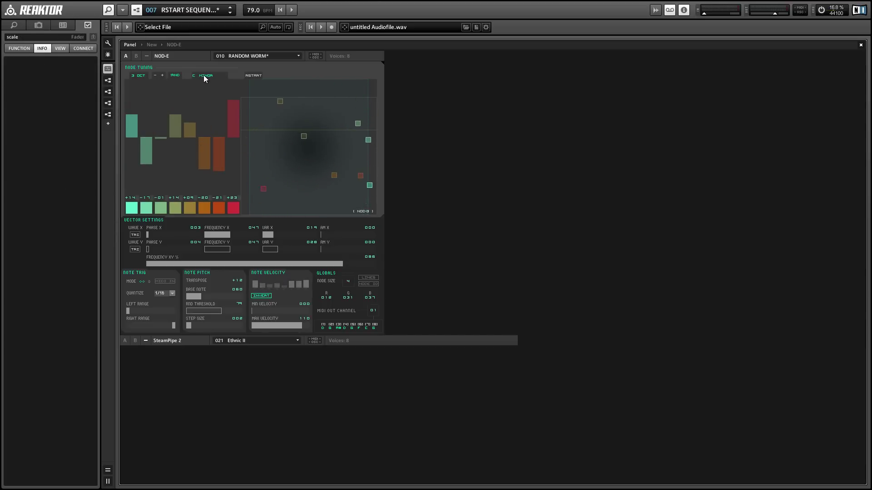
- Switch the scale to C PROMETEUS, randomize the node pitches, and disable the nodes
left_click_drag(203, 78, 205, 47)
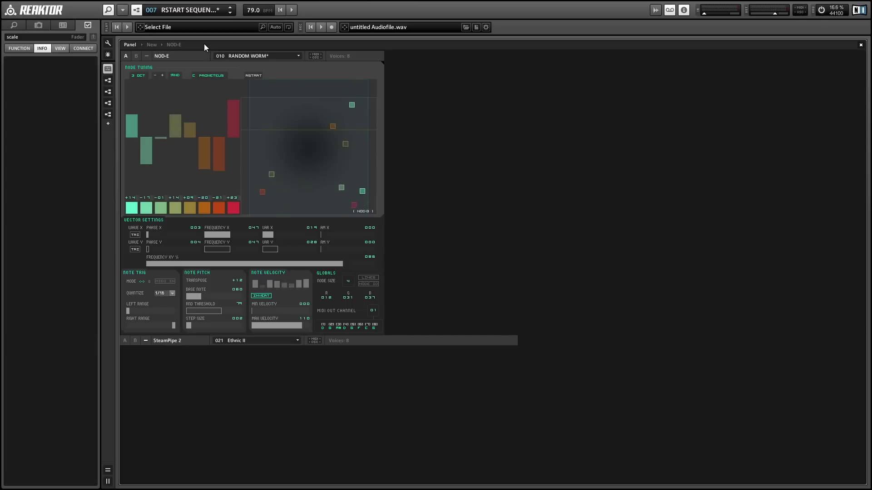
left_click(176, 76)
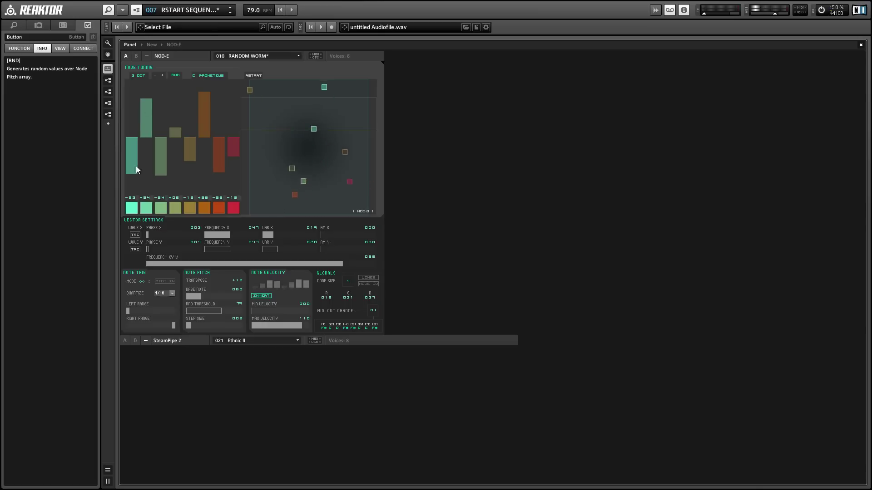
left_click_drag(130, 212, 246, 217)
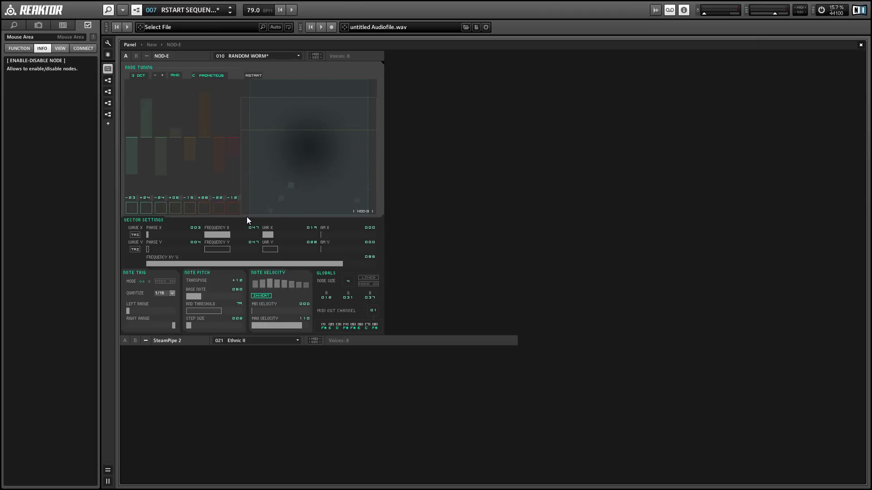
- Re-enable nodes 1 and 5, raise node 5 to +28, and narrow tuning to 1 OCT
left_click(131, 208)
left_click(188, 210)
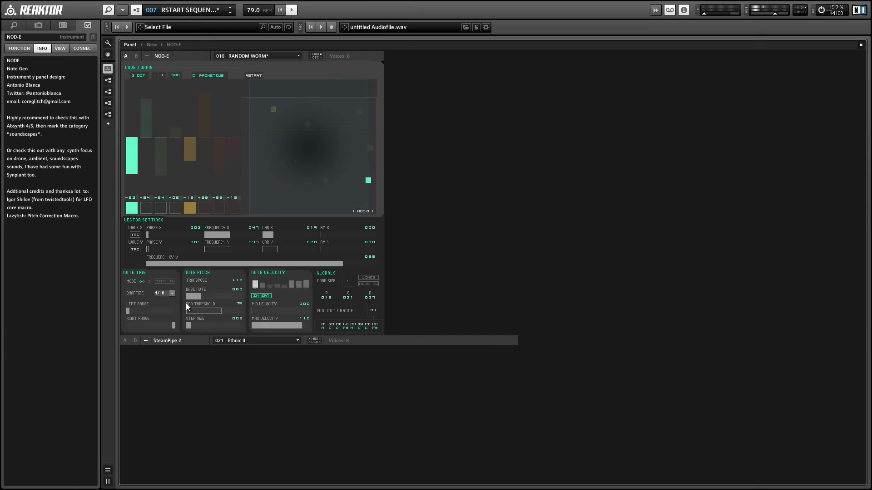
left_click_drag(184, 117, 185, 112)
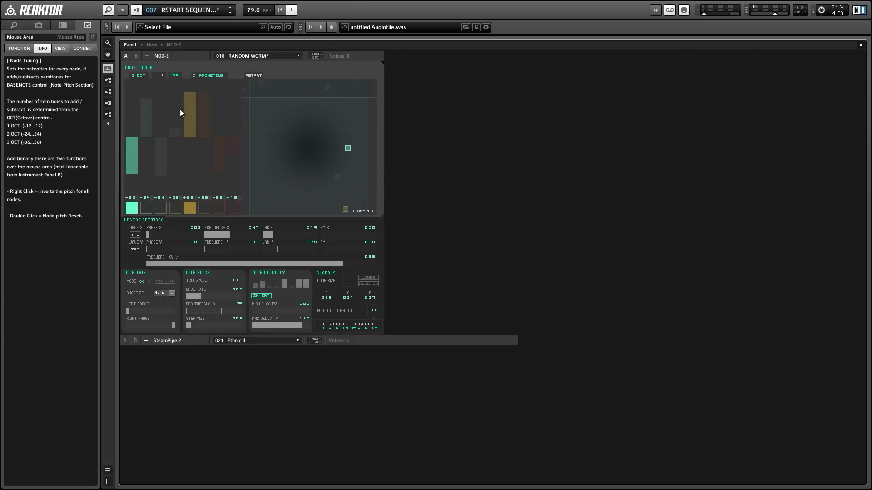
left_click_drag(131, 73, 138, 94)
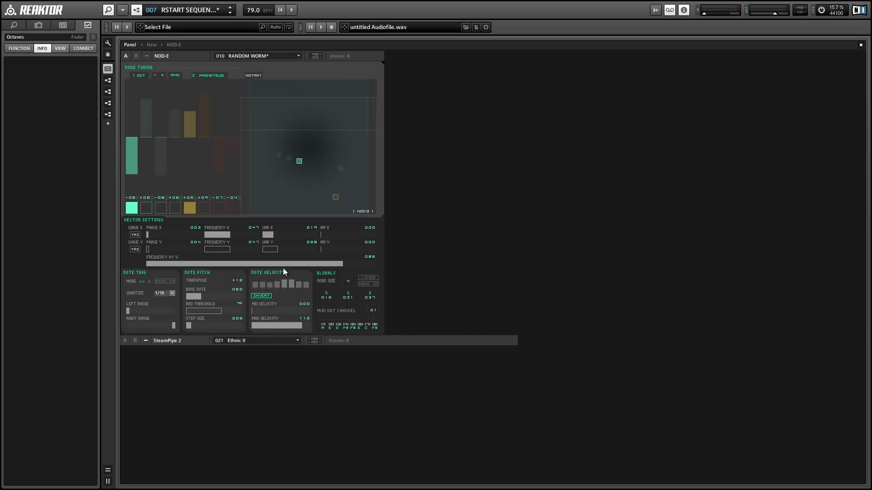
- Enable nodes 2, 3, 4, 6, 7 and 8, and set Note Trig MODE from INSIDE to RIGHT (>)
left_click(140, 281)
left_click(142, 283)
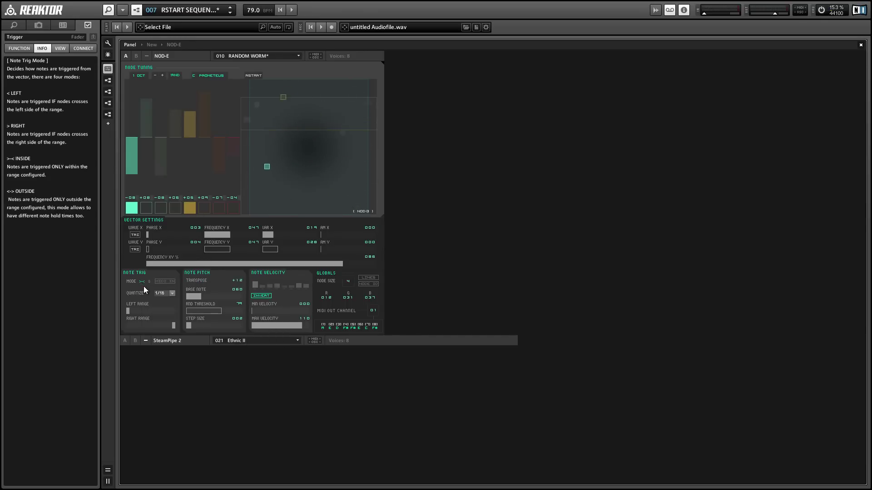
left_click(146, 208)
left_click(160, 208)
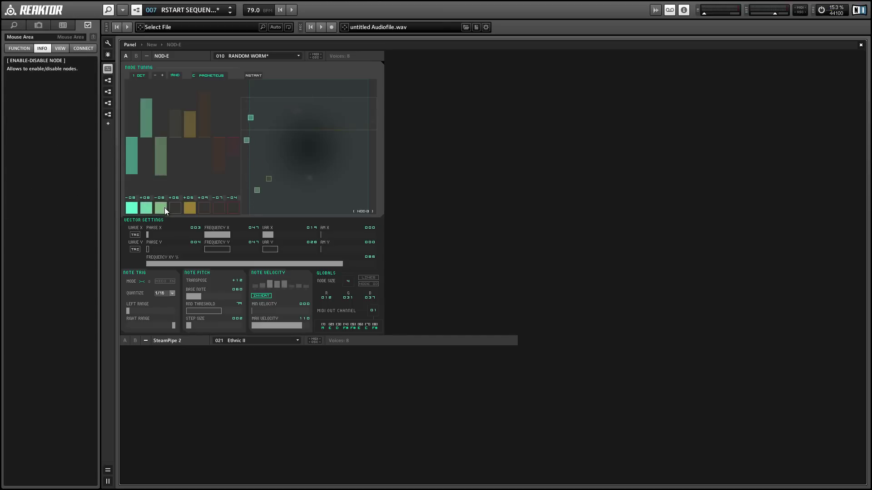
left_click(176, 208)
left_click(217, 208)
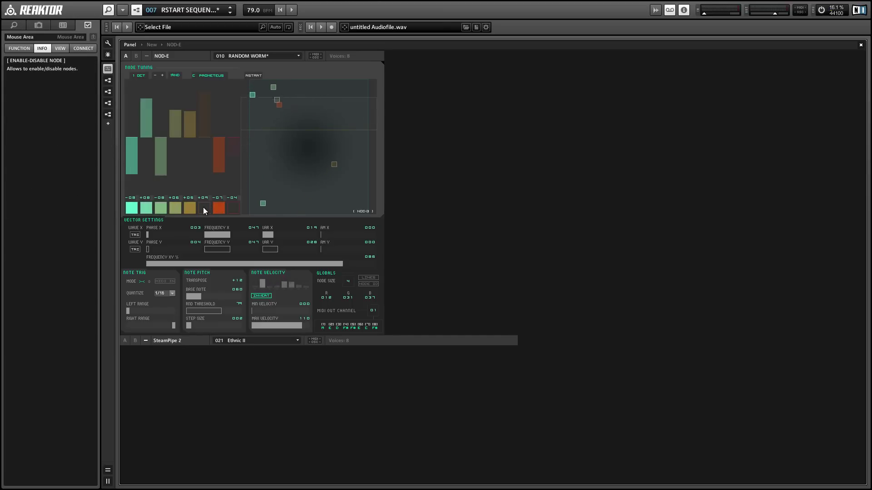
left_click(204, 208)
left_click(233, 209)
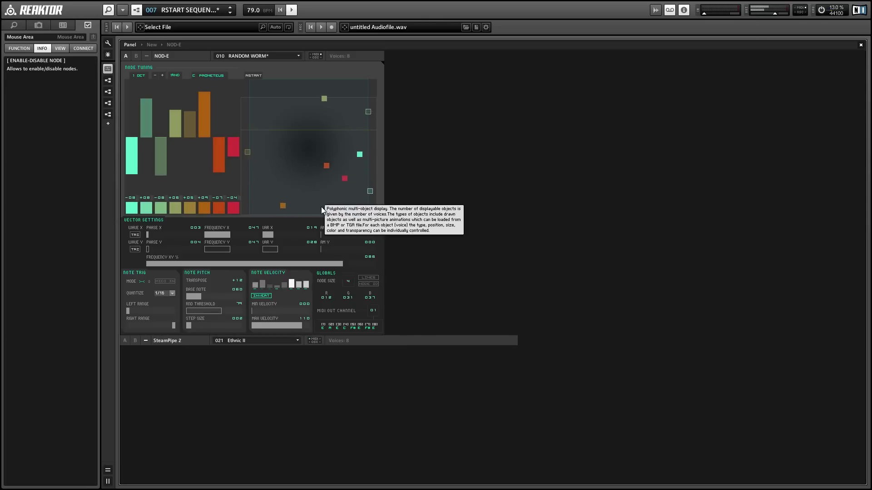
left_click(143, 280)
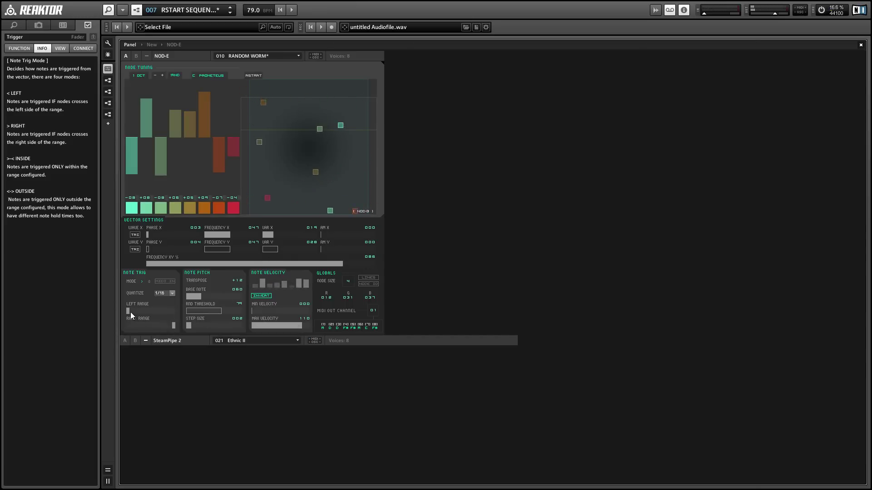
- Widen the Left Range and move Note Trig MODE through >-< to <-> (OUTSIDE)
mouse_move(130, 313)
left_mouse_down()
mouse_move(148, 332)
mouse_move(140, 315)
left_mouse_up()
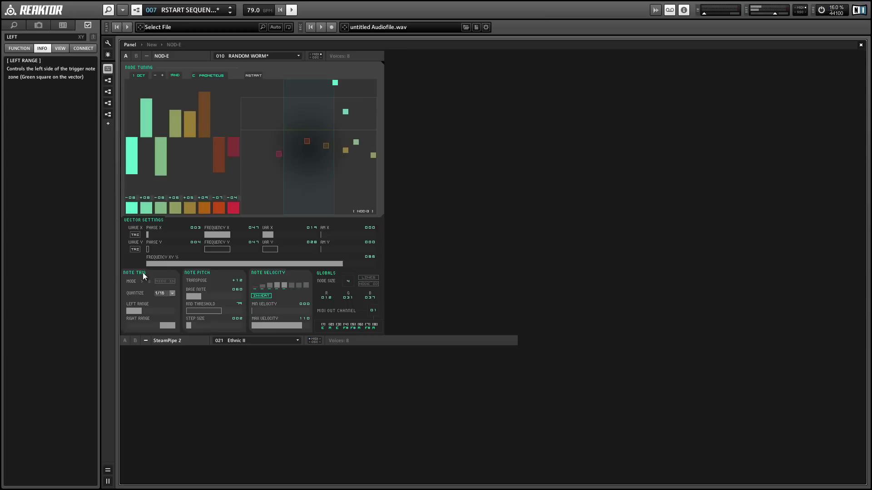
left_click_drag(139, 281, 137, 259)
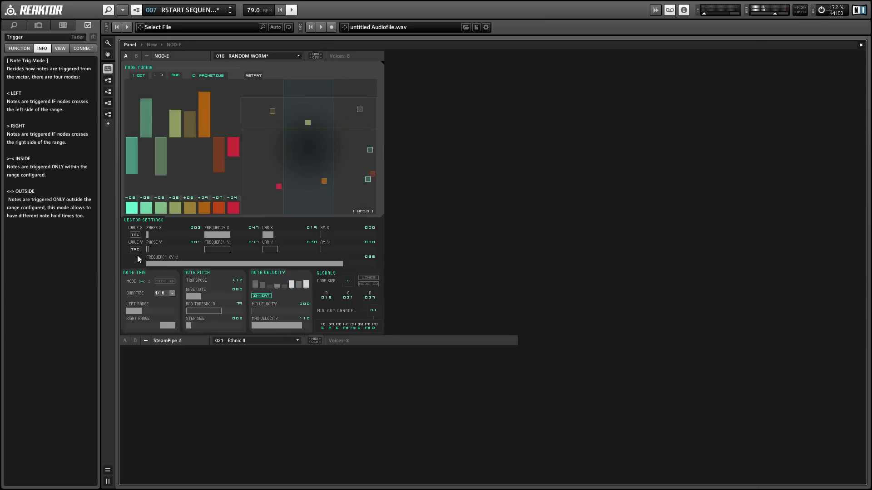
left_click_drag(149, 283, 143, 262)
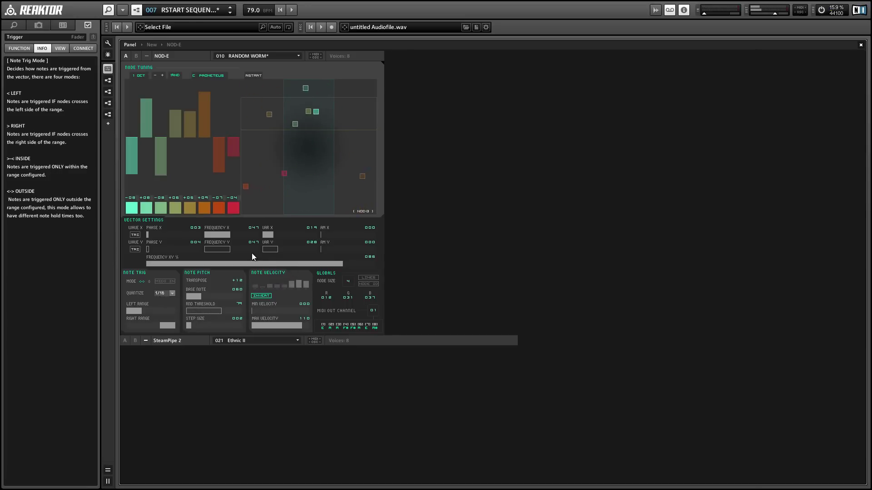
- Set NOD-E's Min Velocity to 078 and Max Velocity to 108
left_click(253, 311)
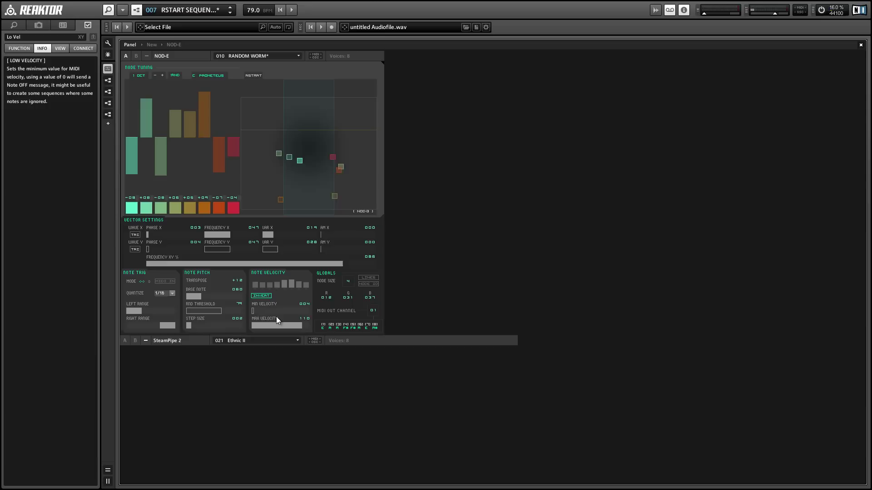
left_click_drag(276, 317, 296, 316)
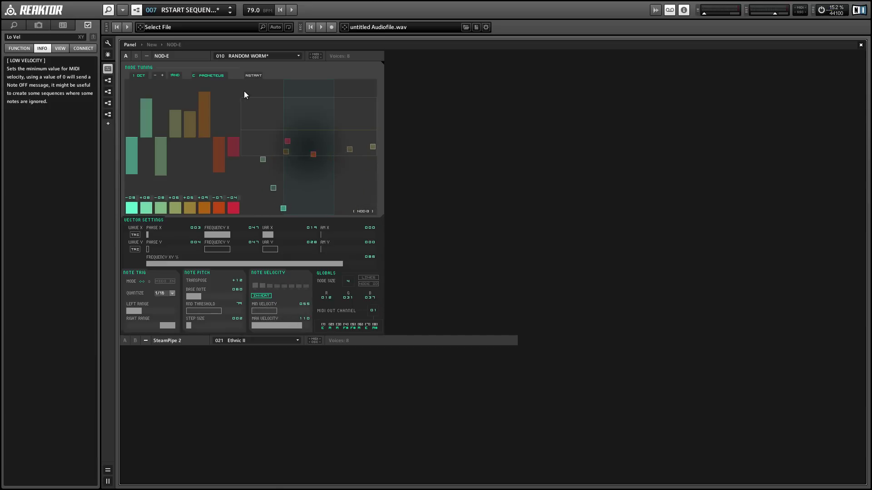
left_click_drag(303, 323, 277, 311)
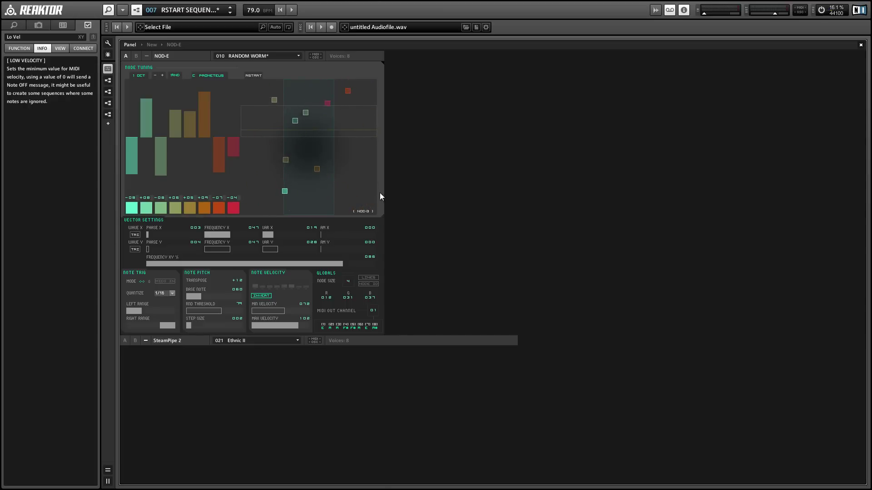
- Enable RSTART, reset the nodes with SET, and lengthen the restart interval to 016
left_click(255, 76)
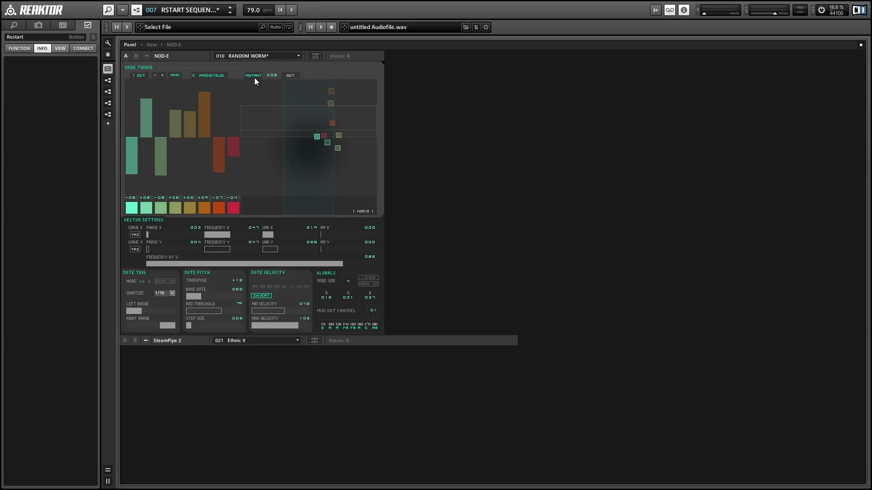
left_click(289, 75)
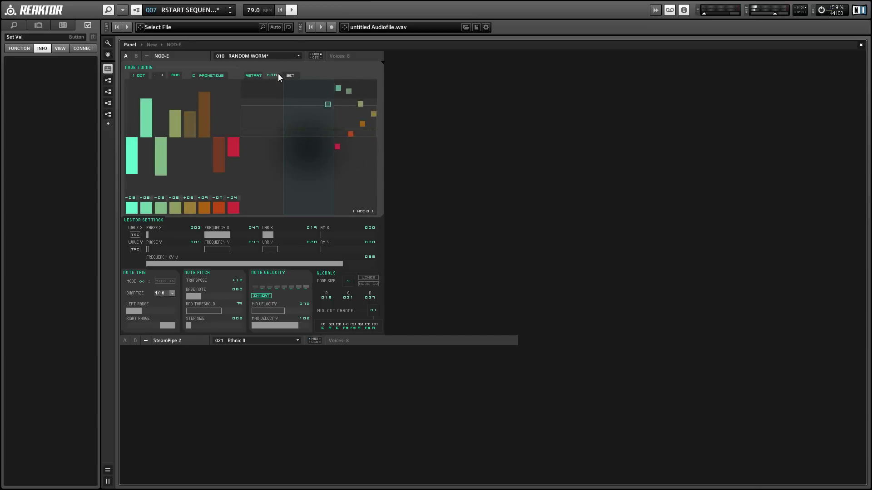
left_click_drag(277, 77, 277, 66)
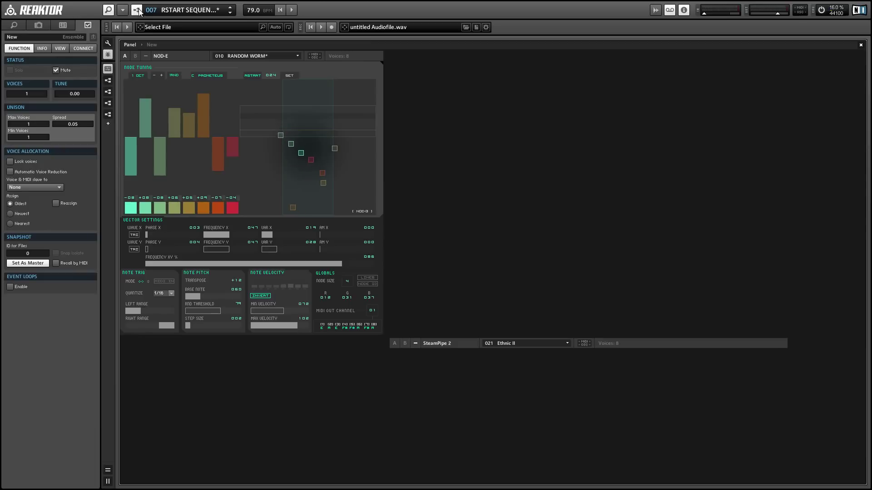
- Insert a SoundSchool Analog synthesizer into the ensemble structure
left_click(151, 44)
right_click(377, 173)
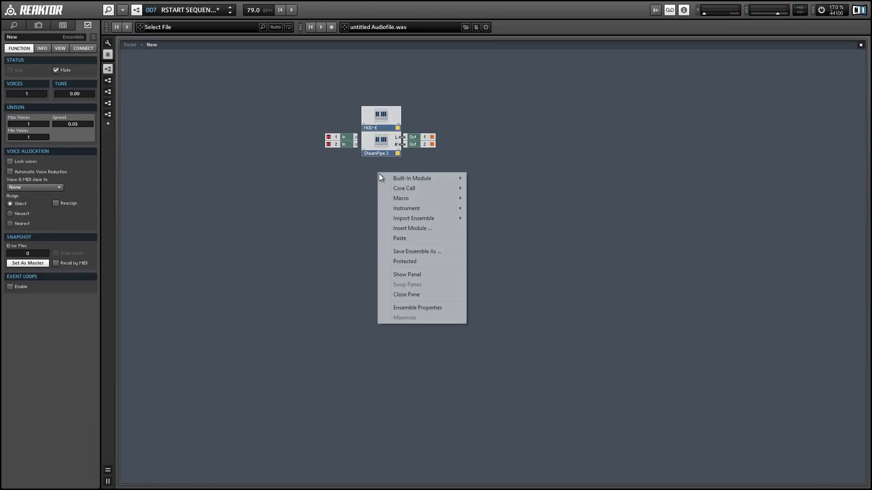
mouse_move(386, 179)
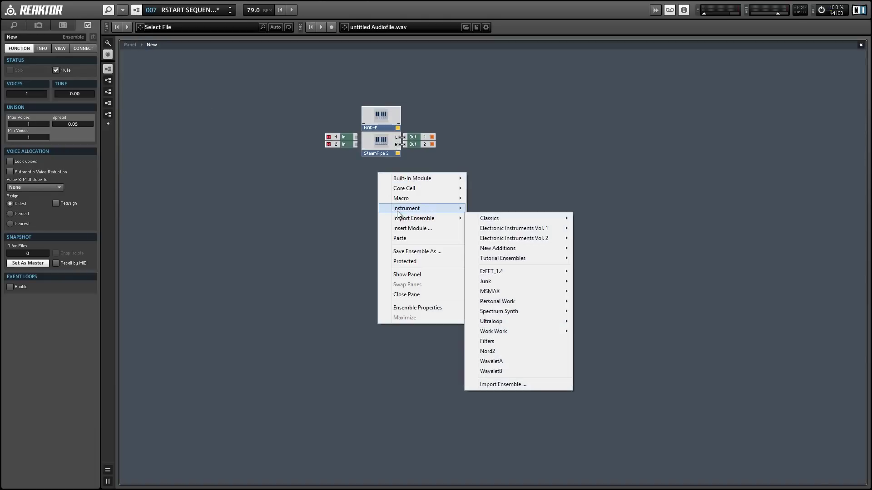
mouse_move(408, 208)
mouse_move(509, 330)
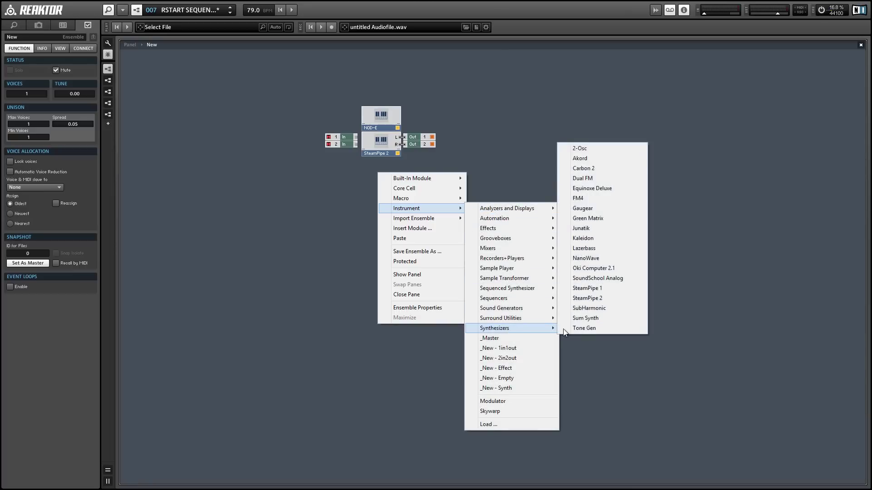
left_click(612, 282)
- Delete SteamPipe 2 and place ANALOG between In and Out under NOD-E
left_click_drag(398, 184, 381, 174)
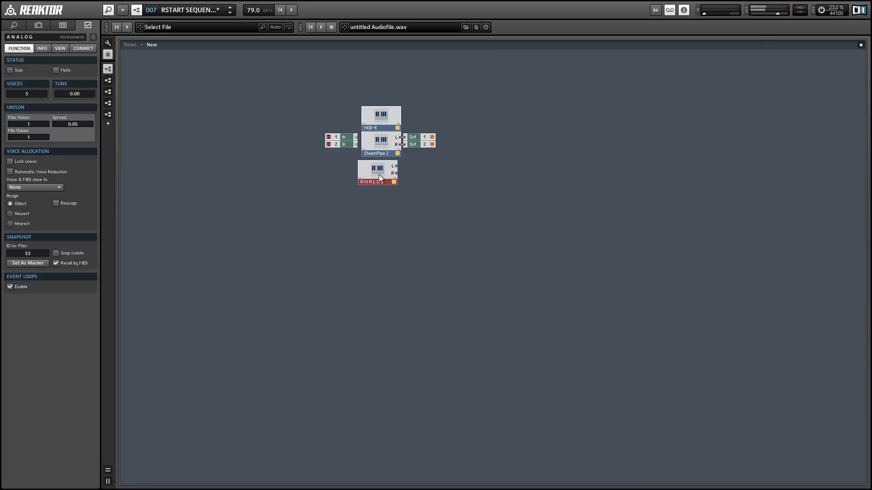
left_click(383, 151)
key("Delete")
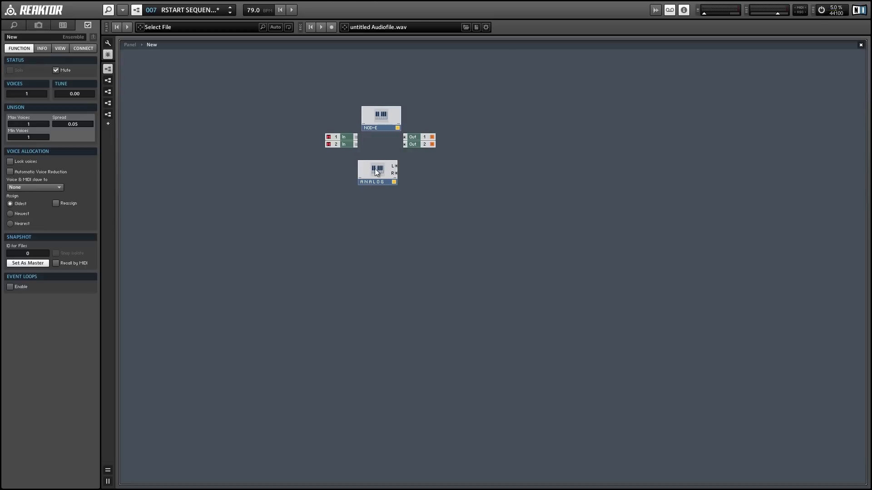
left_click_drag(376, 172, 381, 150)
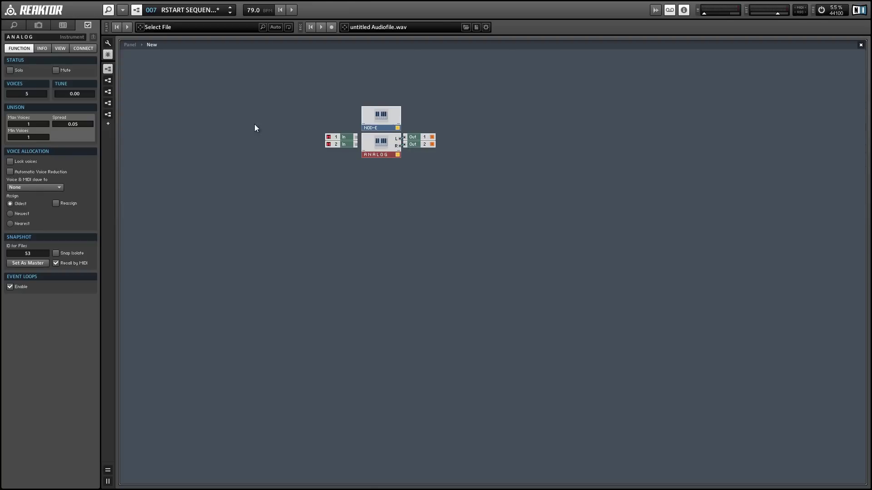
- Set the ANALOG synth's MIDI source to NOD-E under From Internal Instruments
left_click(82, 49)
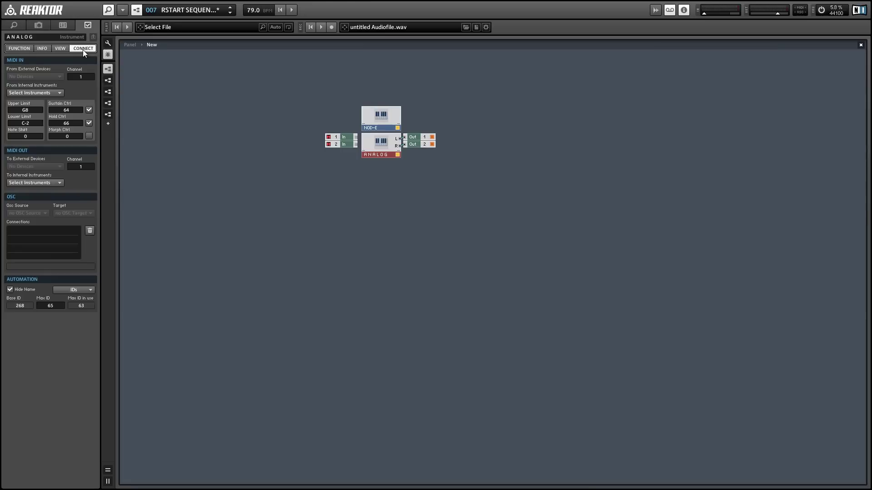
left_click(53, 93)
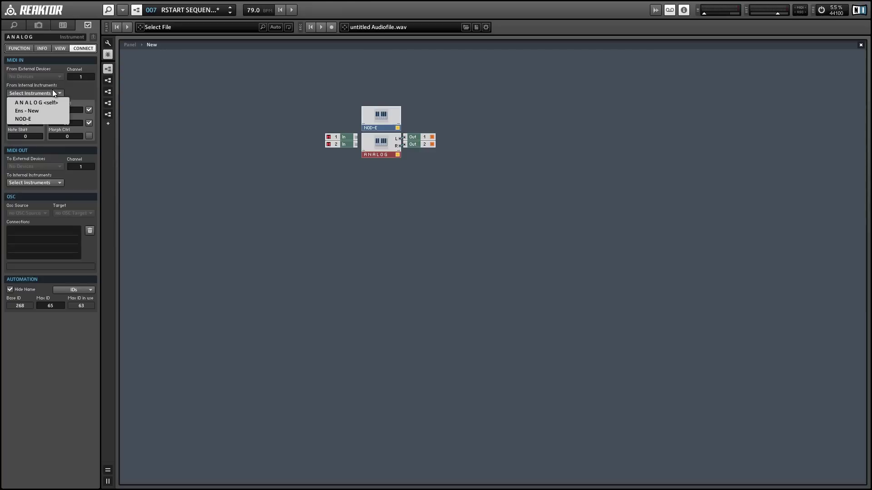
left_click(33, 119)
- Show the ANALOG panel beside NOD-E in panel view and start playback
left_click(130, 46)
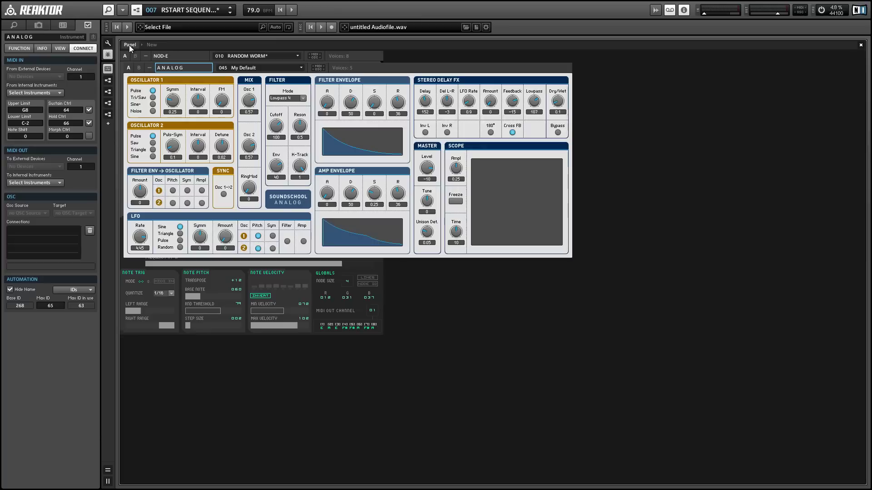
left_click_drag(145, 74, 414, 59)
left_click(292, 9)
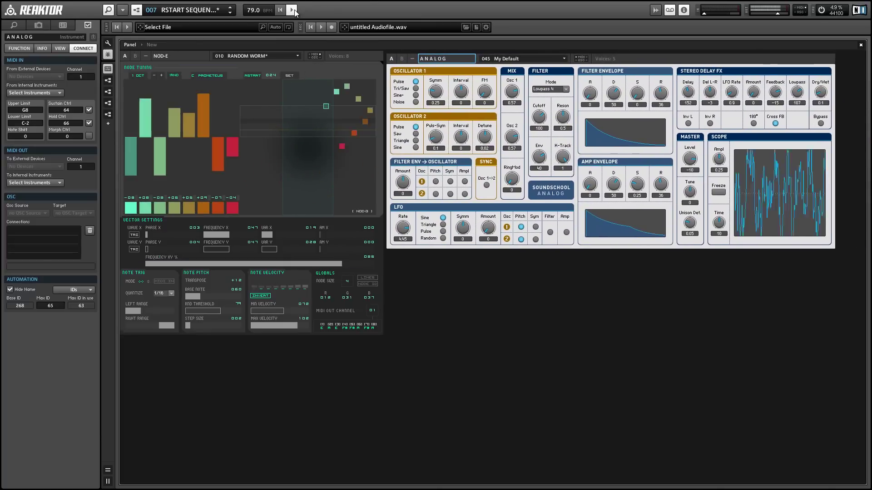
- Load the 73 - Malletti preset into the ANALOG synth
left_click(511, 59)
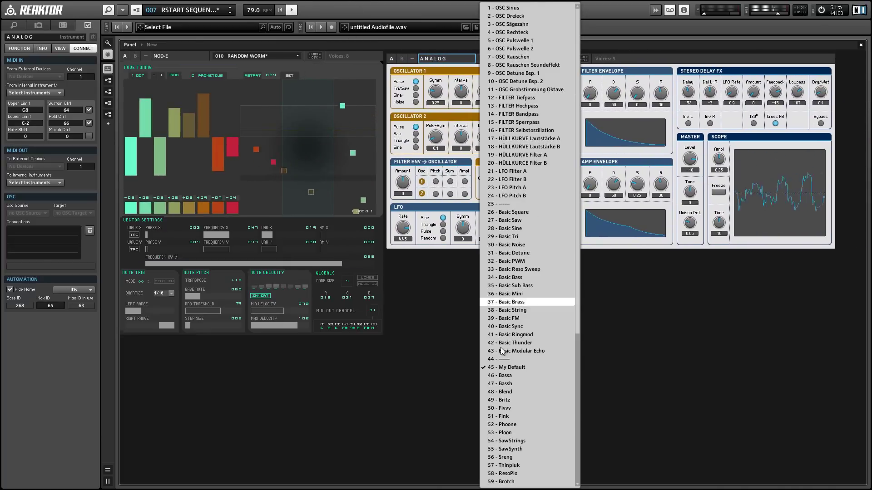
scroll(534, 331, "down", 5)
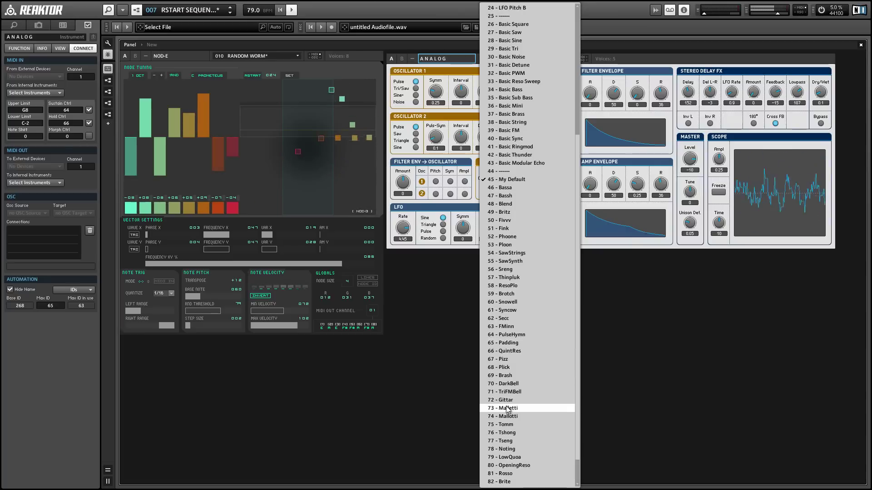
left_click(505, 408)
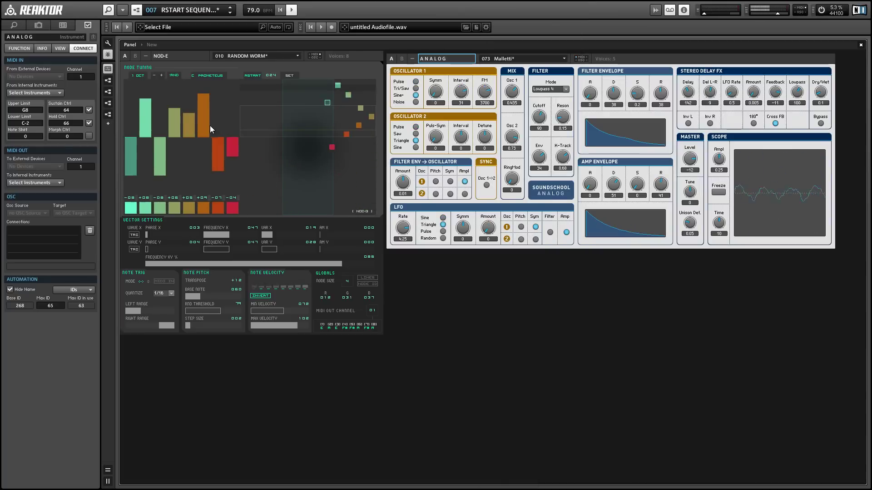
- Raise FREQUENCY XY % to 096, re-randomize Node Tuning, and turn RSTART off
left_click_drag(349, 265, 377, 266)
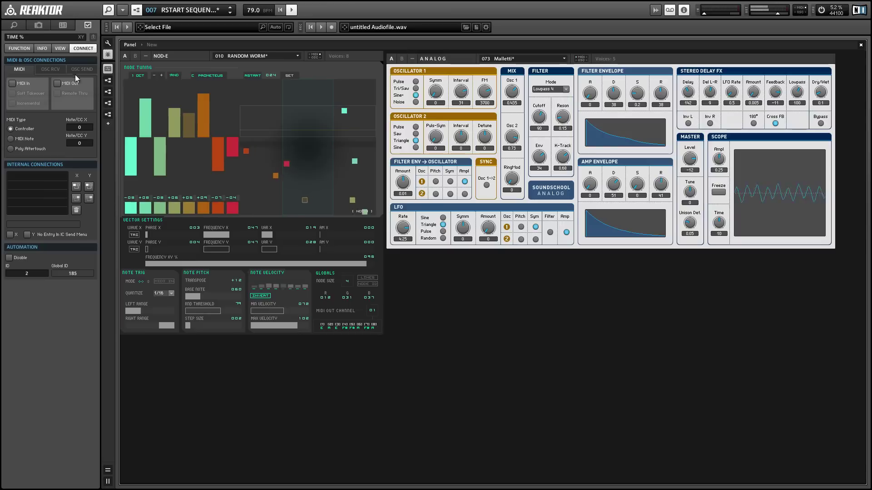
left_click(174, 75)
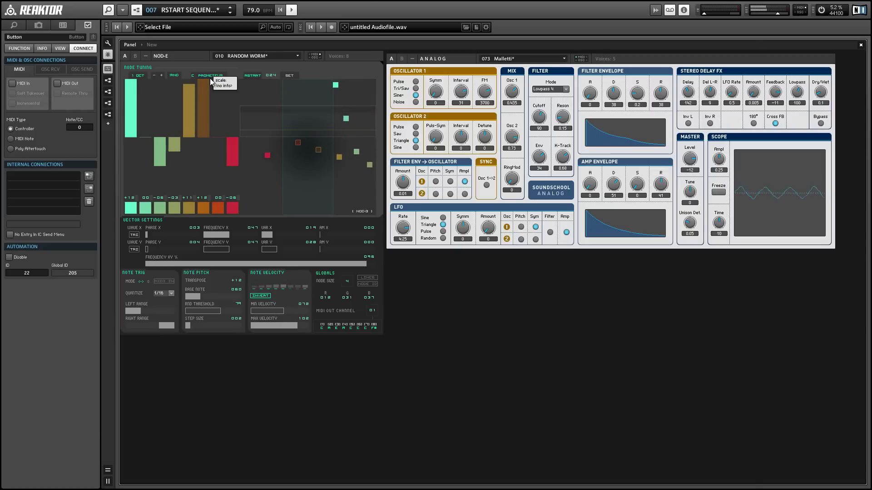
left_click(254, 75)
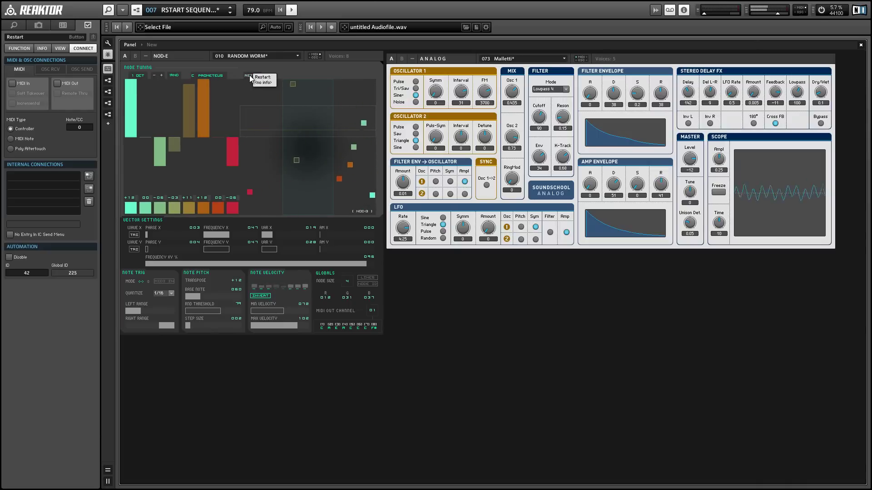